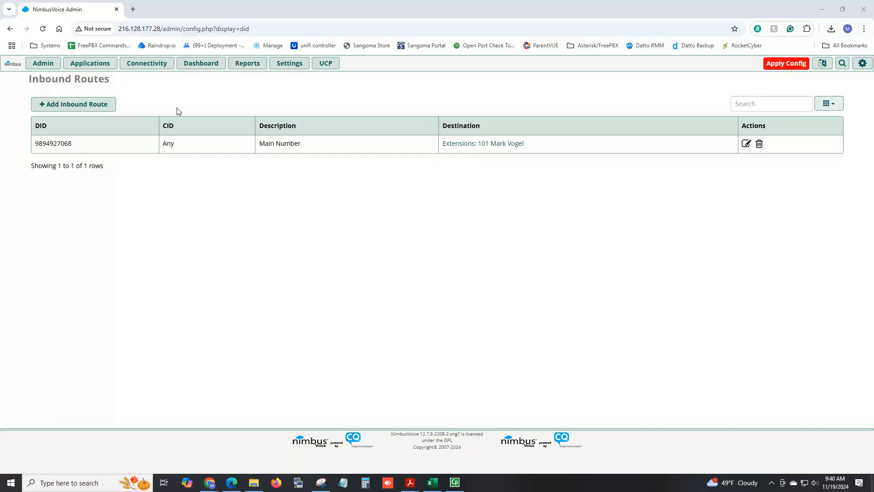
Step: Show the Extensions list, dismiss the Security Warning banner, and note virtual extension 200
click(91, 63)
click(93, 127)
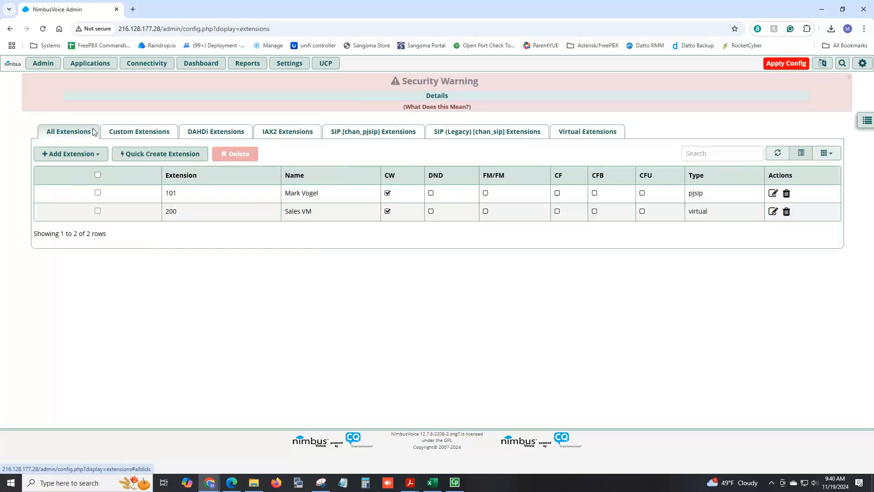
click(849, 77)
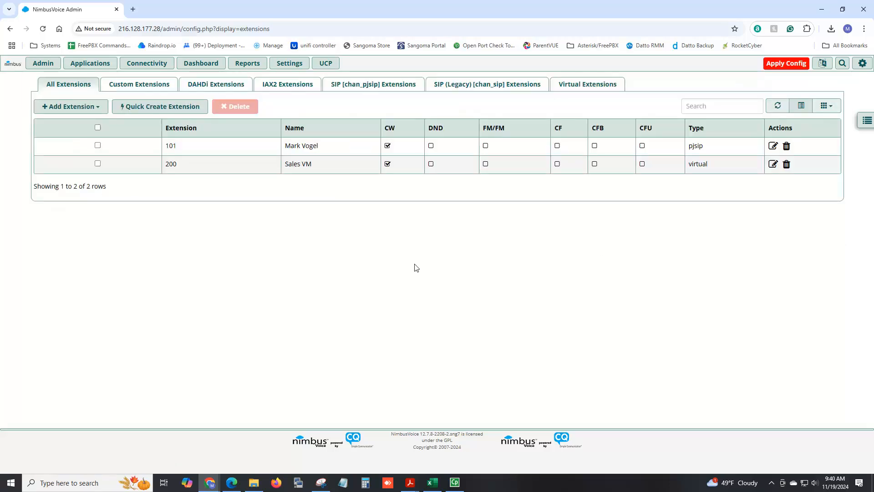
drag(708, 164, 689, 164)
Step: Open extension 101's settings and note its PJSIP port 5300, the server IP and Secret field
click(773, 146)
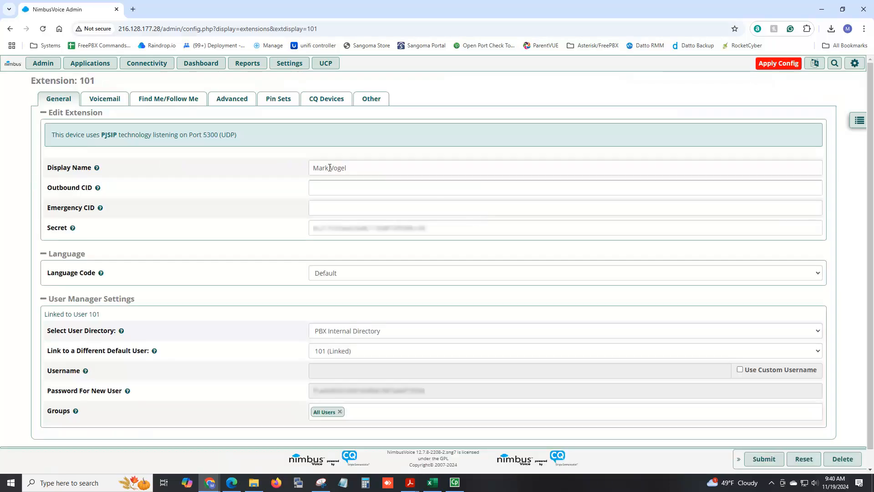
drag(97, 81, 80, 81)
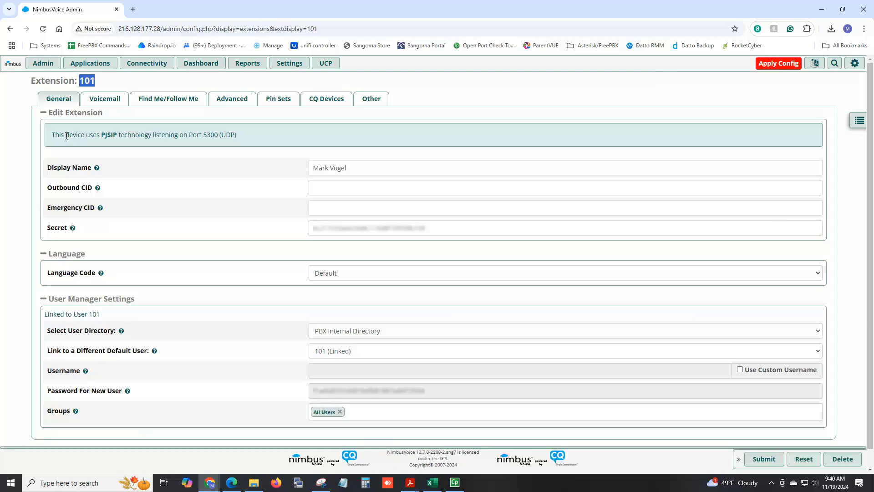
drag(101, 135, 117, 136)
drag(203, 135, 218, 135)
drag(161, 29, 118, 29)
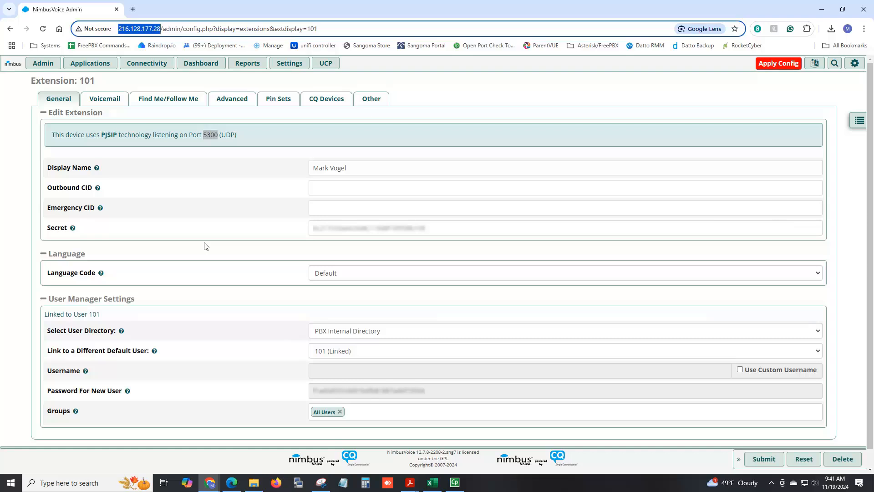
mouse_move(51, 226)
drag(47, 227, 66, 232)
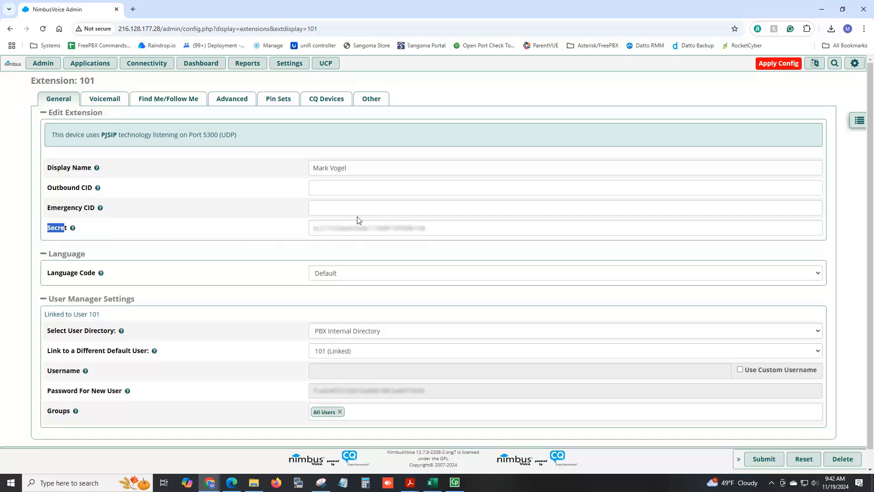
Step: In a new tab, sign in as admin to the phone at 192.168.0.100
click(133, 10)
text(192.168.)
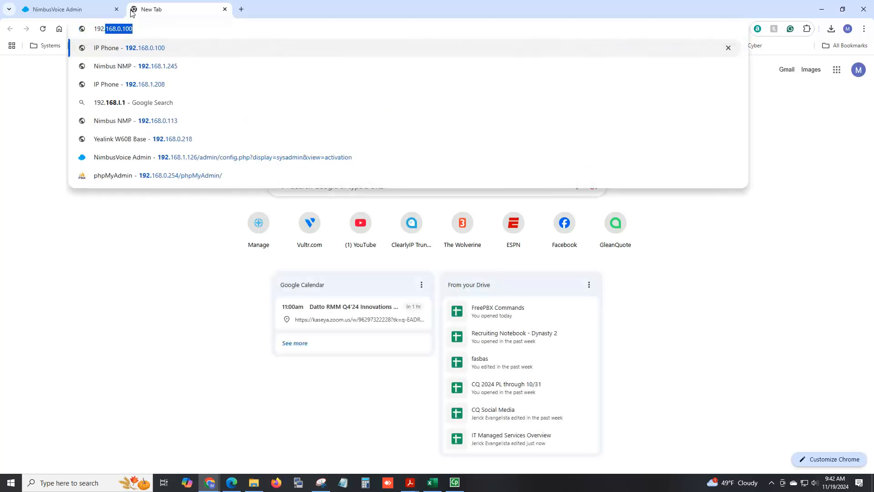
text(0.100)
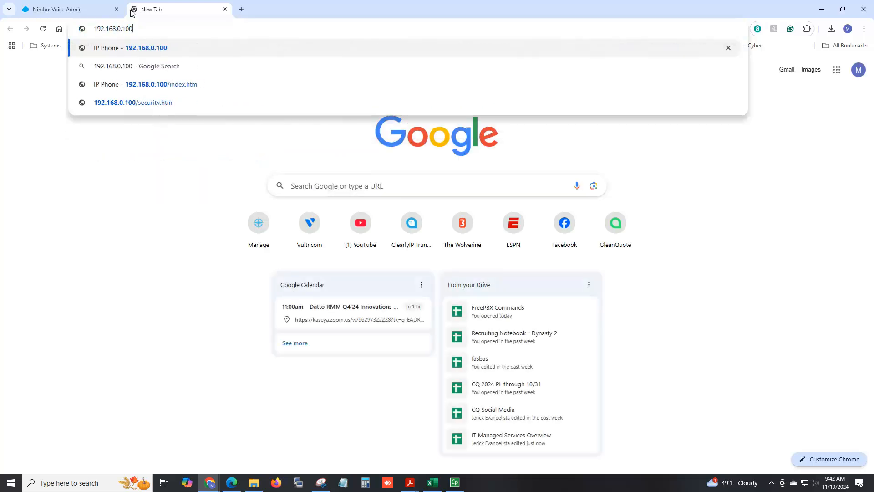
key(Return)
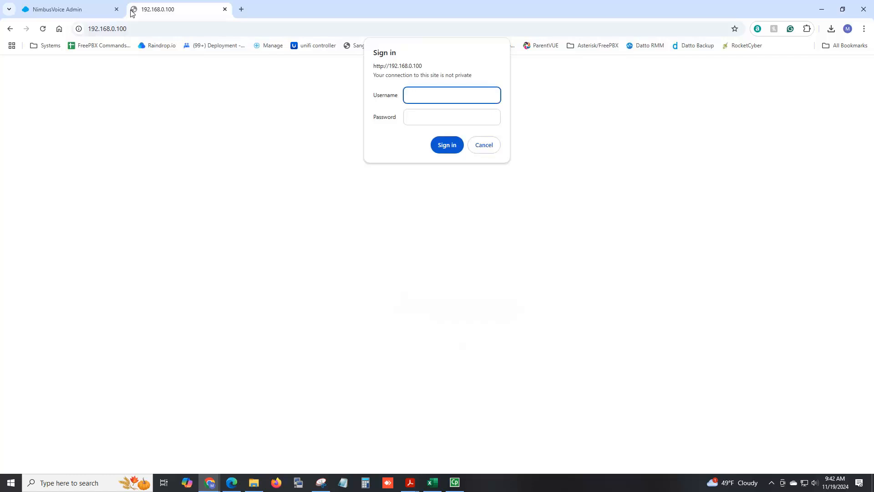
text(admin)
key(Tab)
text(•••••)
key(Return)
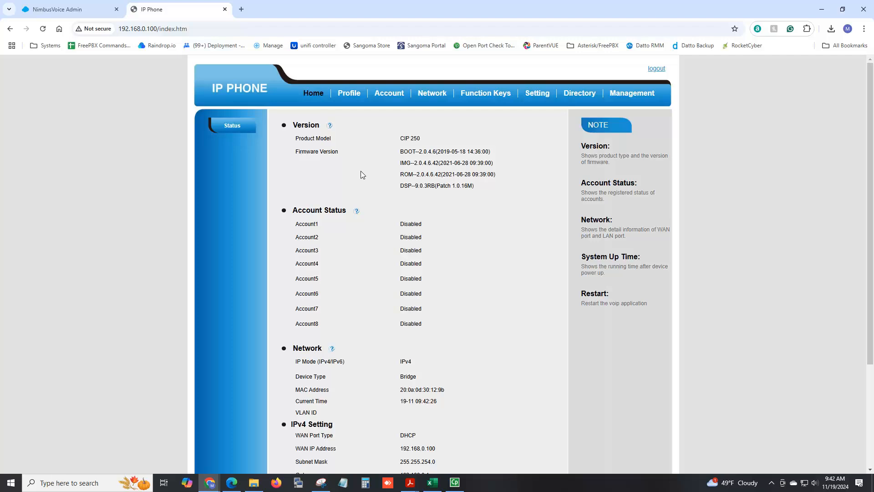
click(353, 96)
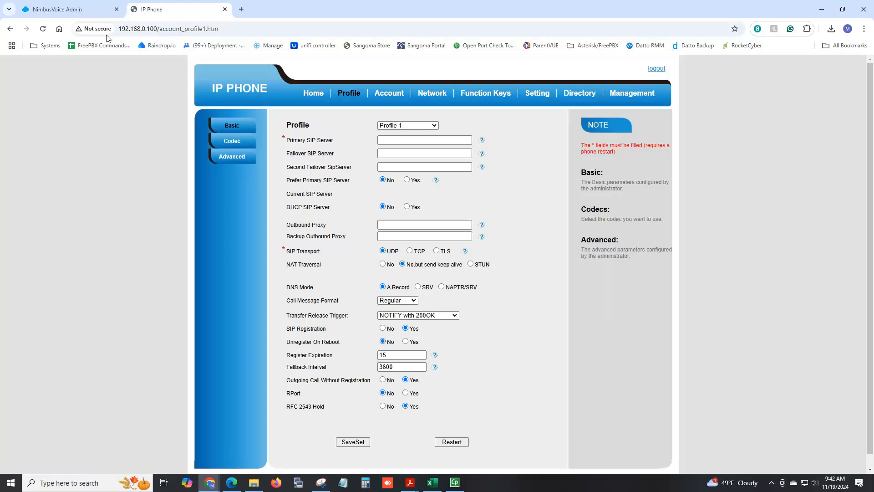
click(91, 11)
drag(160, 29, 119, 29)
key(ctrl+c)
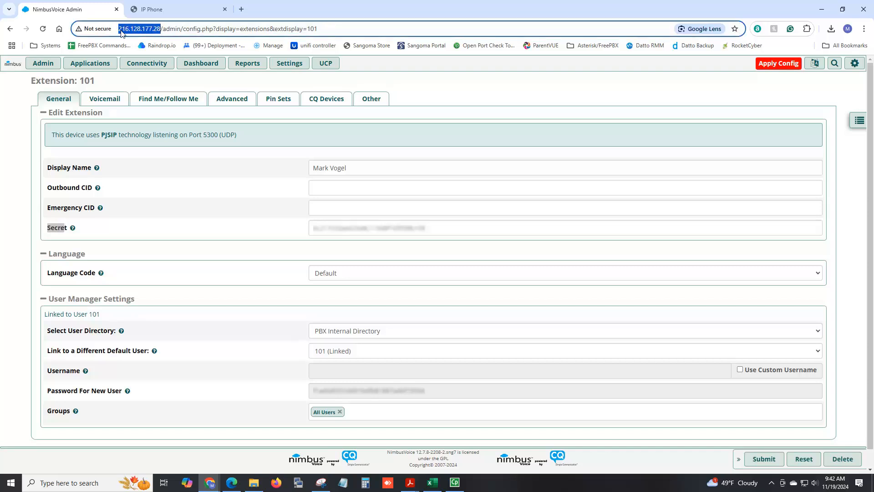
click(175, 10)
click(409, 138)
key(ctrl+v)
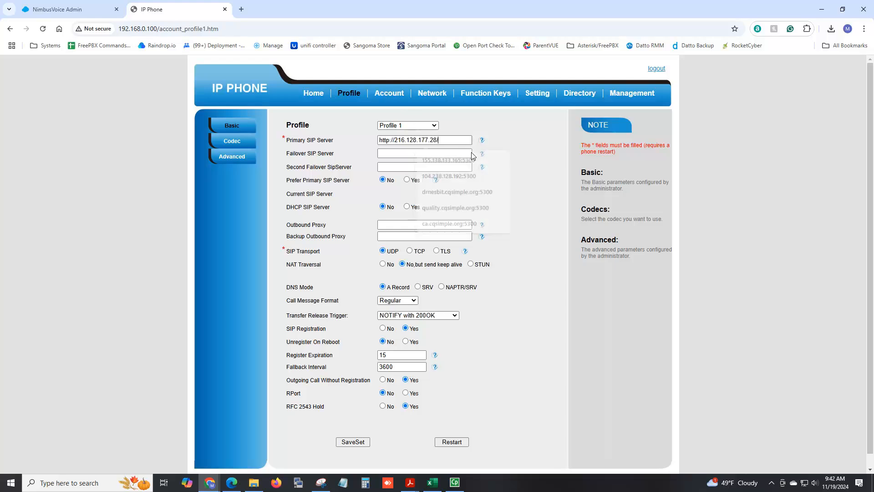
drag(396, 139, 364, 140)
key(BackSpace)
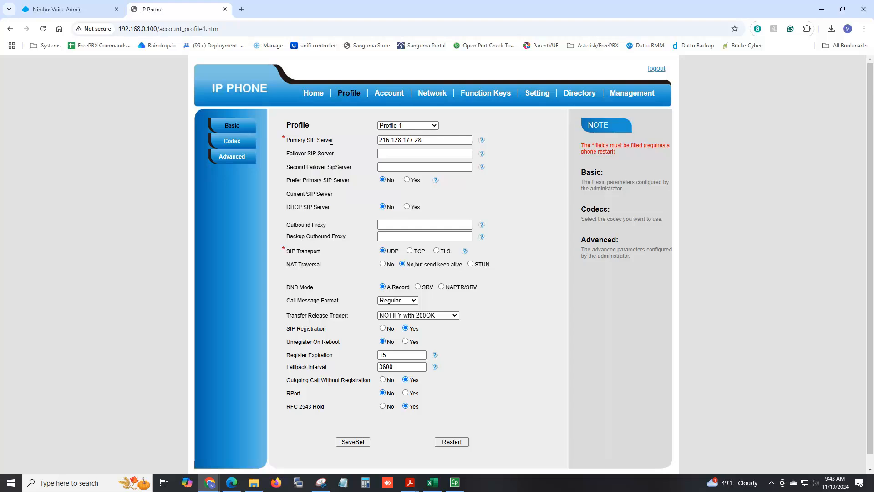
Step: Set the primary server's port to 5300, matching the PBX extension, and save the profile
click(384, 155)
click(390, 141)
click(435, 140)
text(:5060)
click(80, 10)
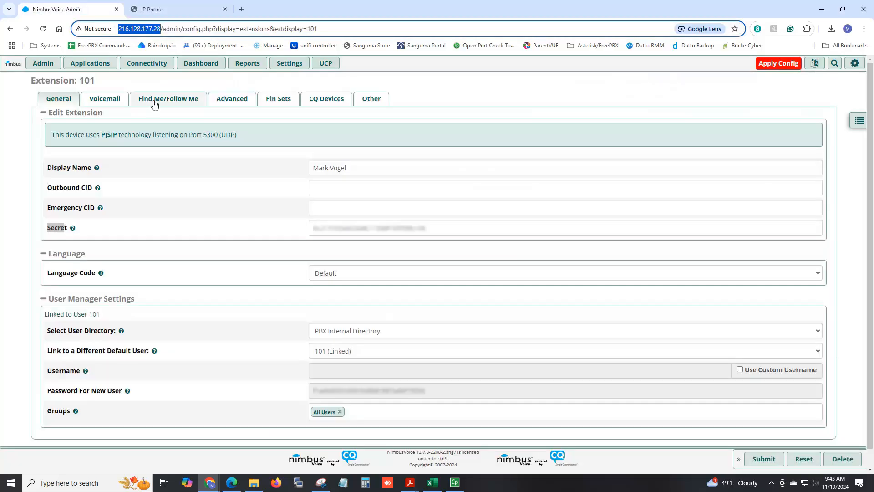
drag(203, 135, 219, 139)
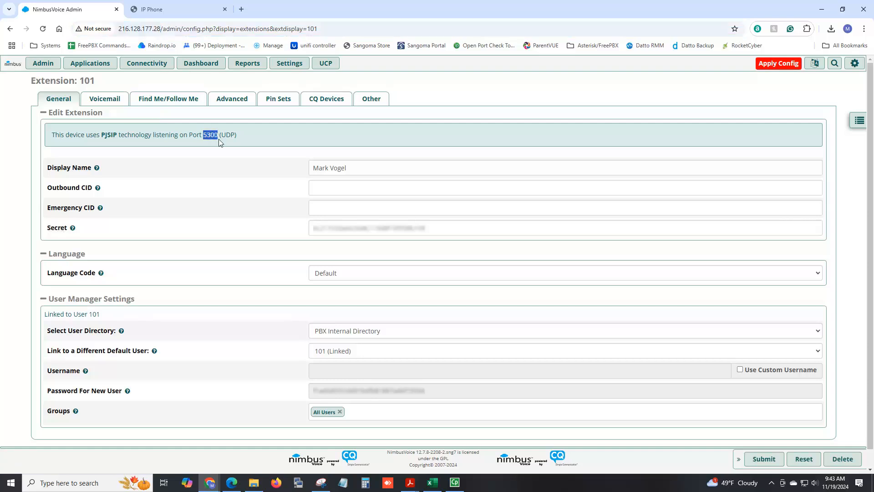
click(175, 11)
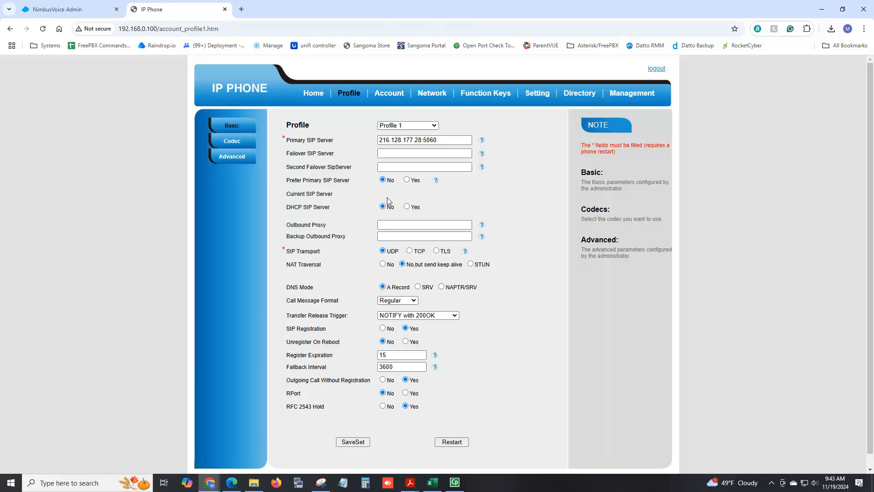
drag(424, 140, 454, 142)
text(5300)
click(64, 9)
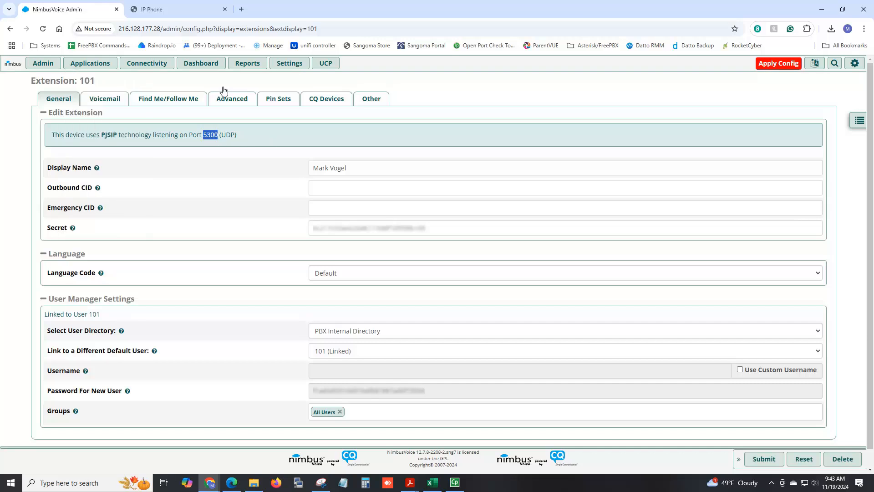
click(182, 10)
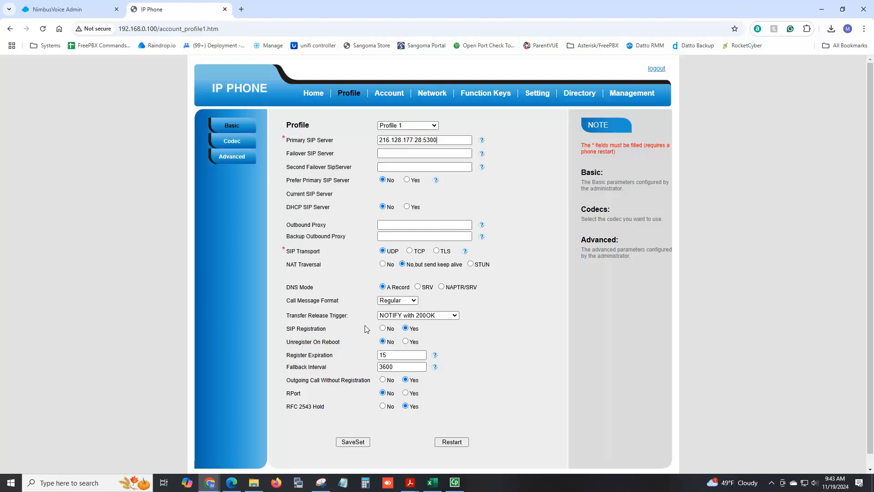
click(367, 441)
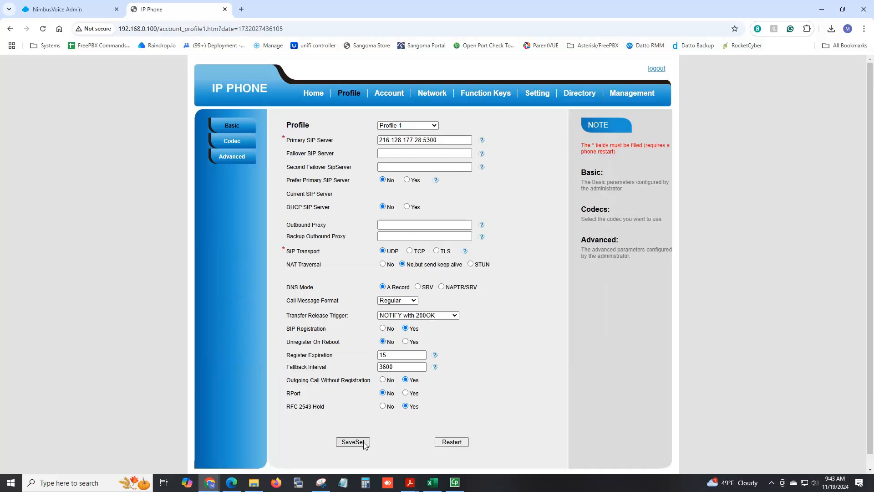
Step: On Account 1, enter the user's first name as the Label
click(394, 99)
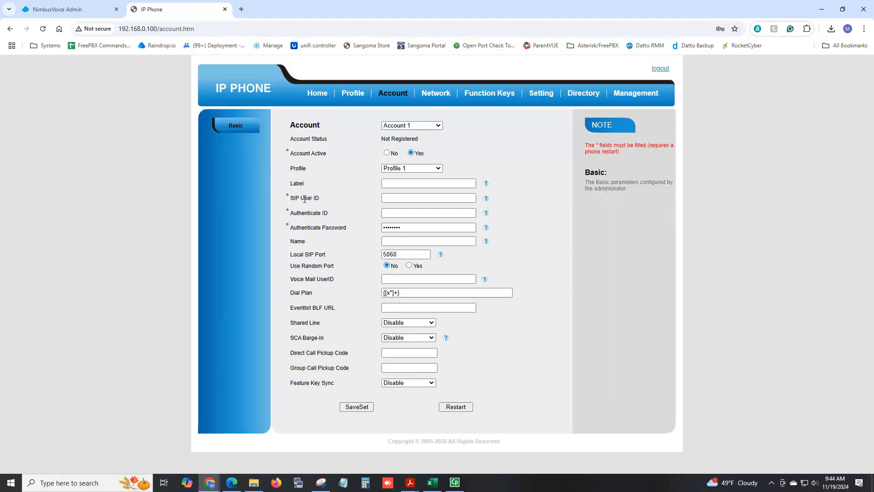
click(423, 184)
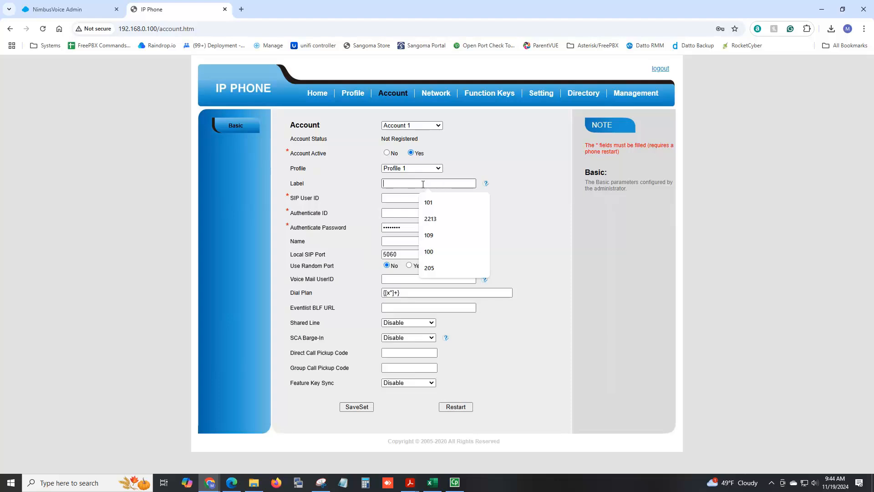
text(Mark)
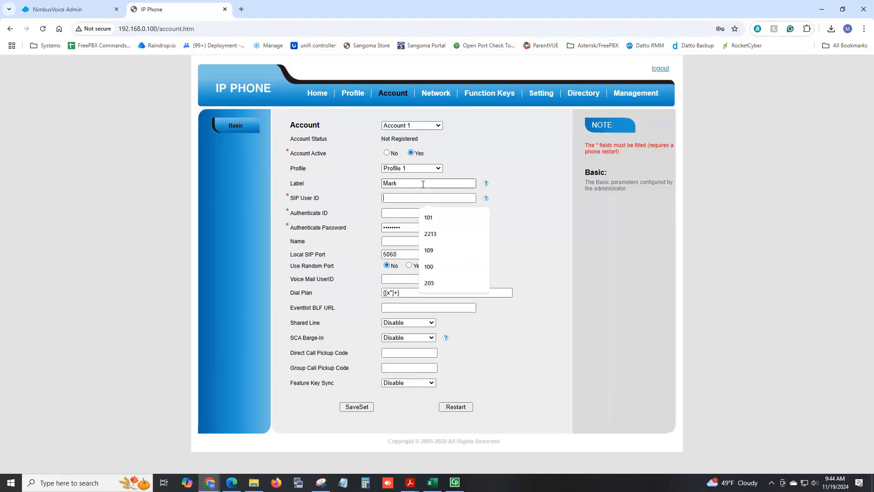
Step: Enter 101 as both the SIP User ID and Authenticate ID
click(57, 9)
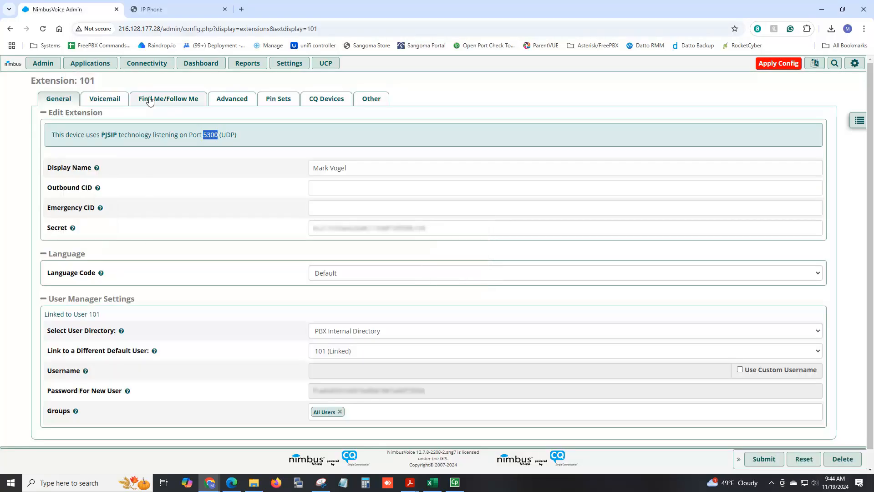
click(201, 15)
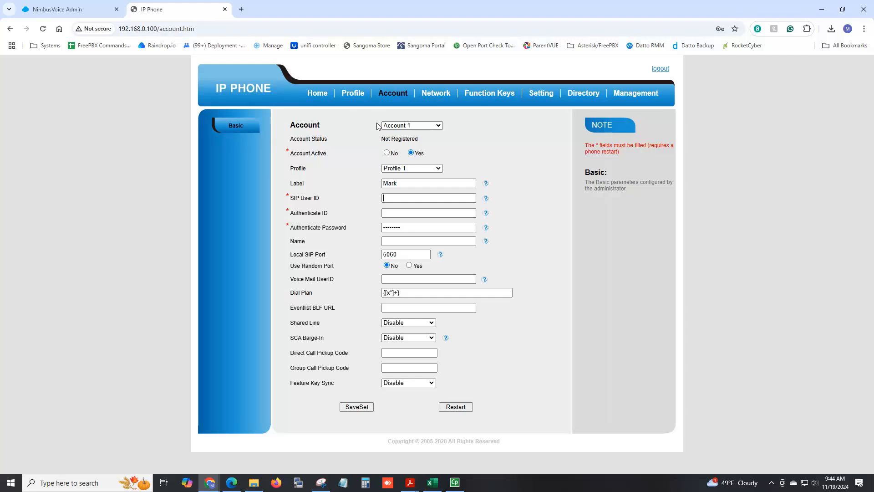
text(101101)
Step: Copy extension 101's secret from NimbusVoice Admin and apply the pending PBX configuration
click(68, 9)
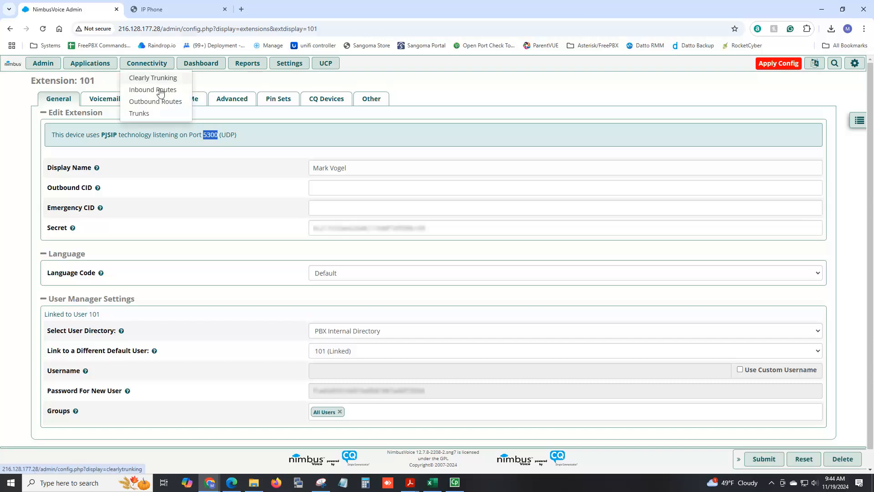
click(318, 225)
drag(430, 228, 292, 233)
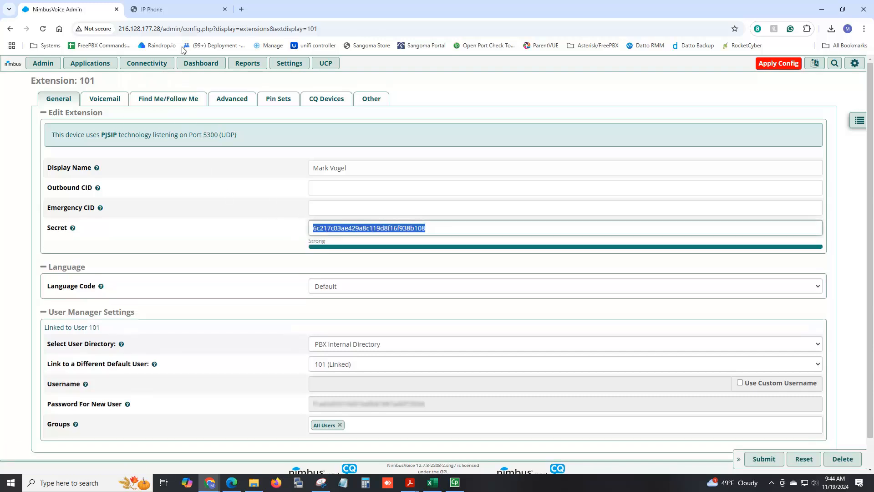
click(761, 64)
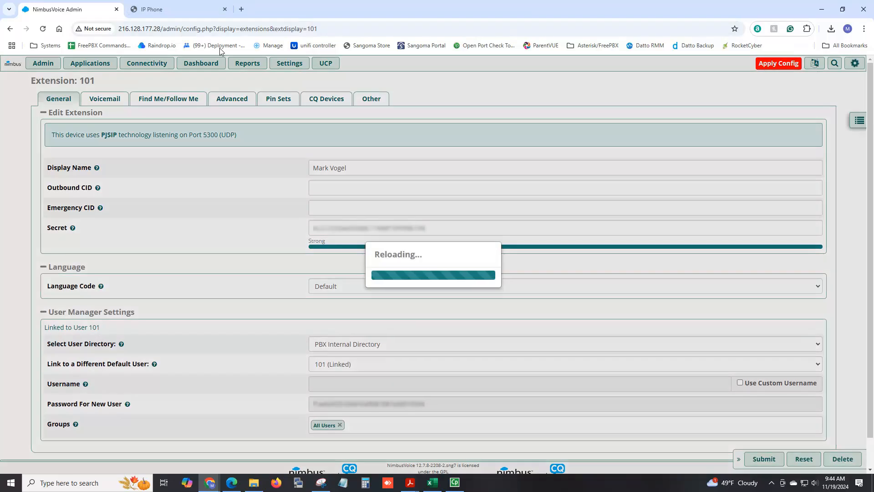
click(189, 10)
Step: Replace Account 1's Authenticate Password with the copied extension secret
drag(408, 229, 330, 226)
key(ctrl+v)
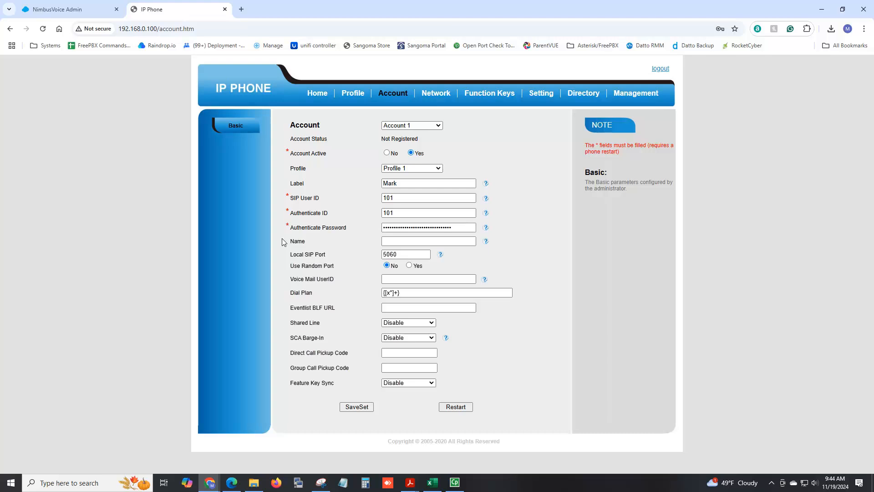
drag(401, 255, 348, 259)
Step: Enter the user's first name as Name and set Voice Mail UserID to *97
click(406, 242)
text(Mark)
click(399, 278)
text(*97)
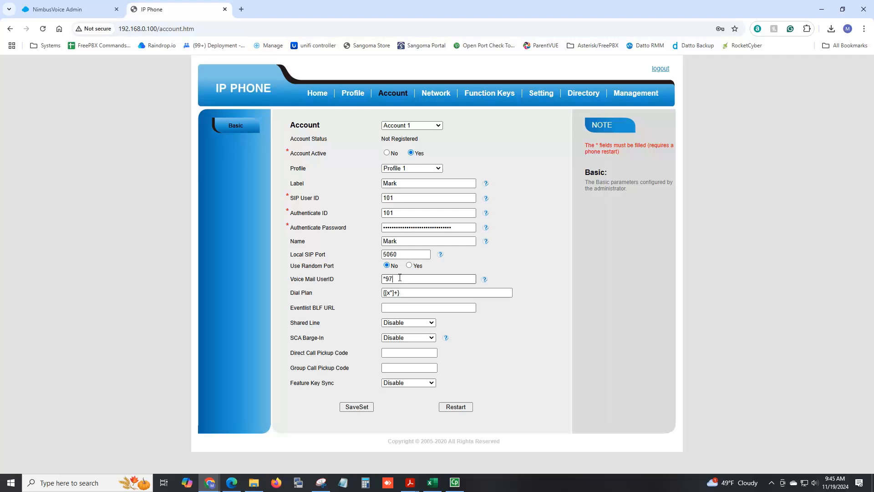
Step: Save Account 1's settings and confirm its status shows Registered
click(357, 406)
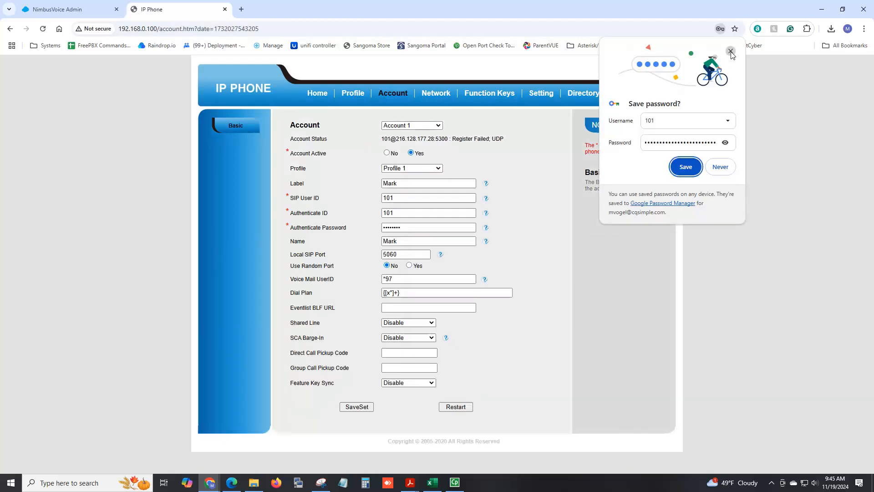
click(731, 50)
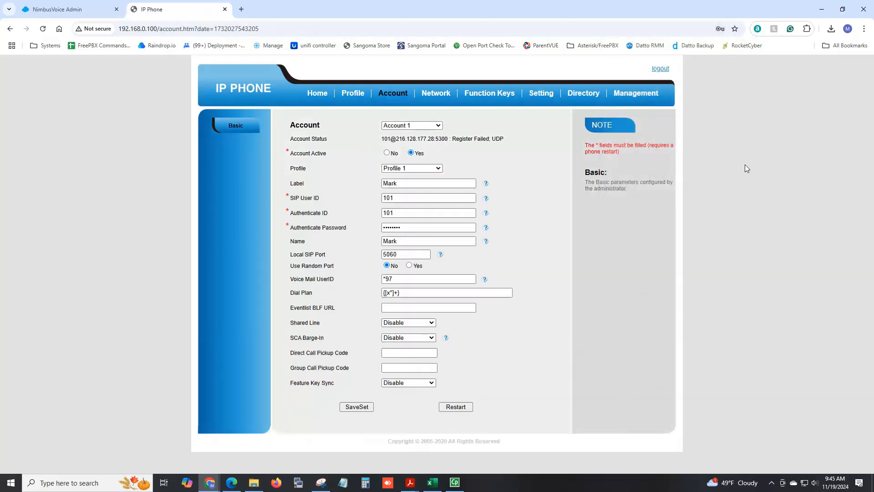
click(351, 95)
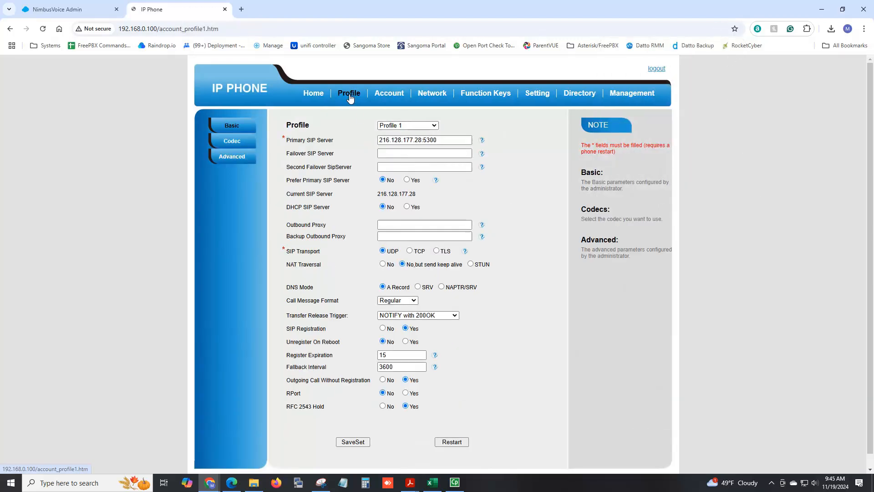
click(389, 93)
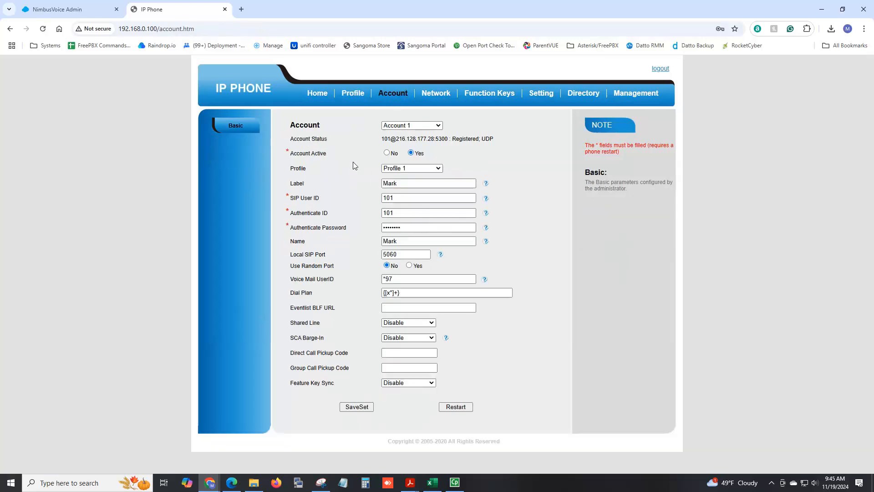
drag(383, 140, 399, 141)
drag(453, 140, 479, 150)
click(538, 209)
Step: Check the status page shows Account1 registered to 216.128.177.28:5300
click(314, 94)
drag(401, 226, 488, 231)
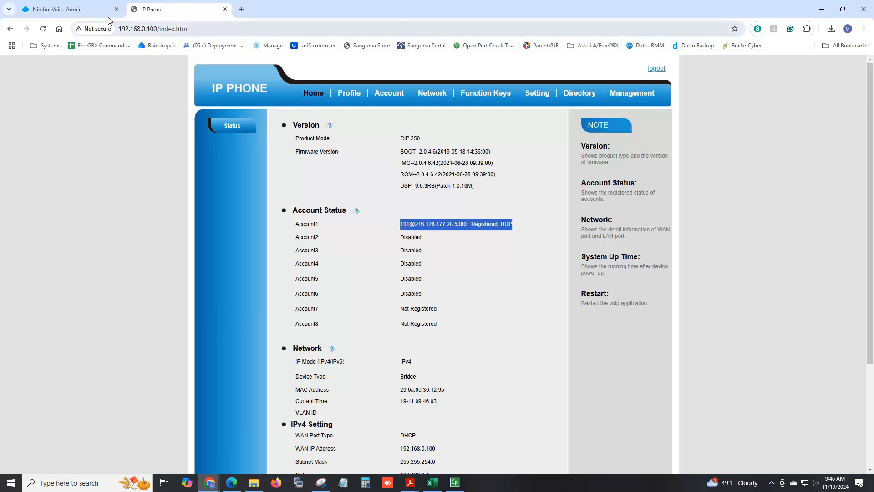
click(69, 9)
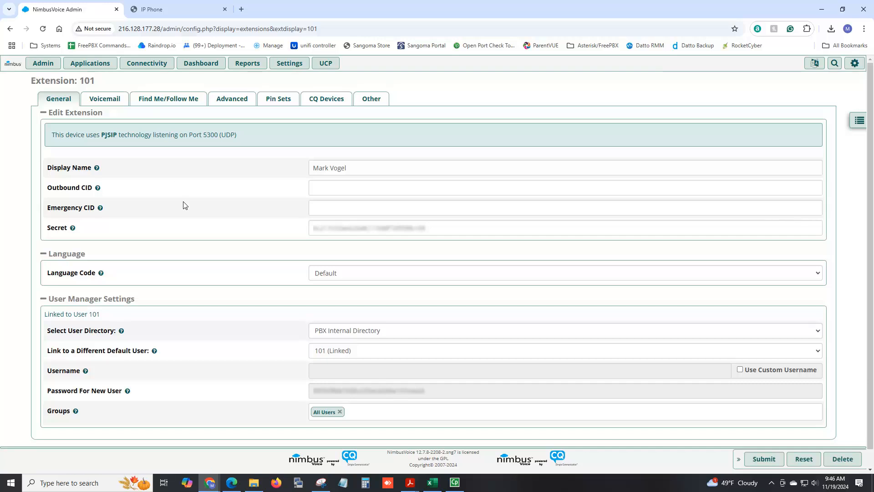
Step: View Asterisk Info's Peers section and confirm endpoint 101 is Avail at 53.639 ms from 66.188.45.2
click(255, 63)
click(263, 81)
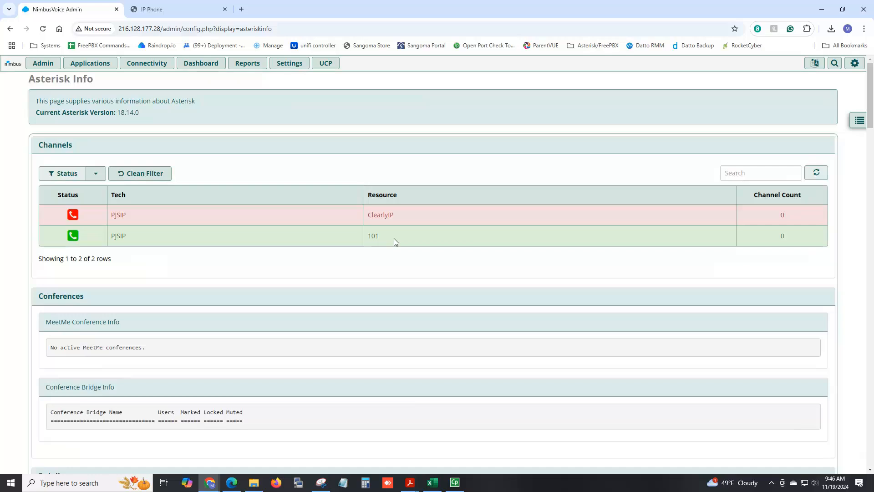
click(859, 120)
click(608, 242)
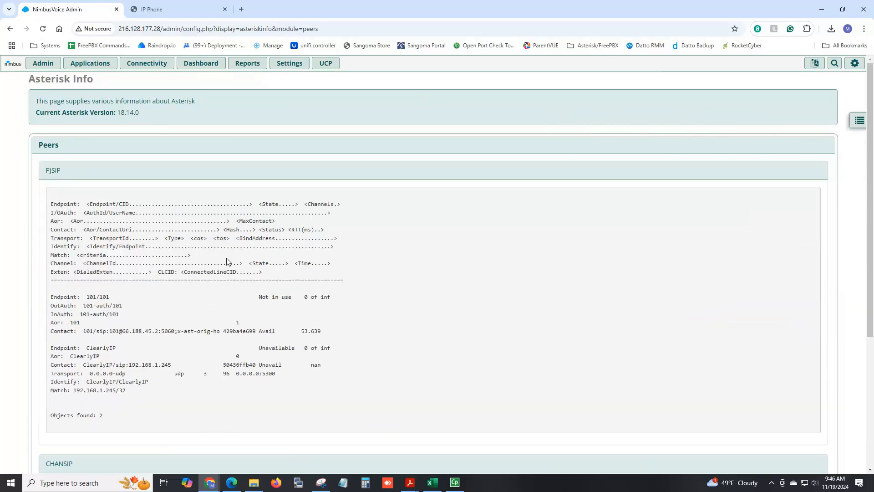
scroll(209, 253, down, 3)
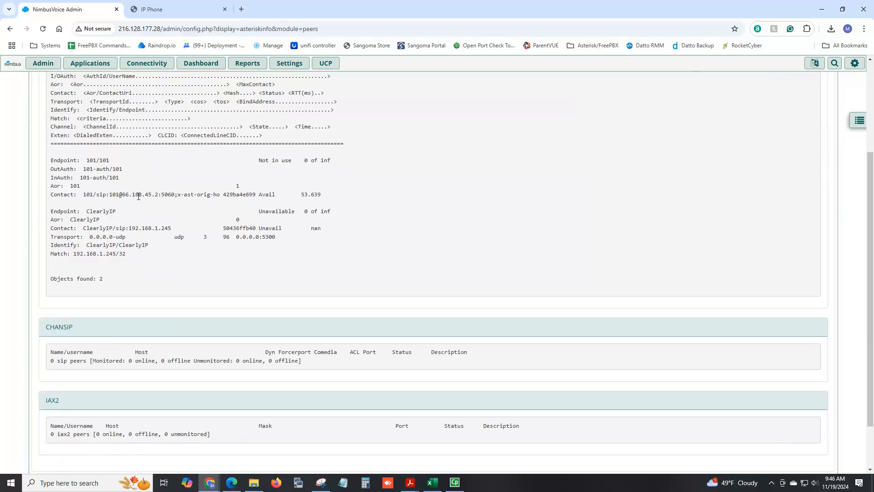
drag(122, 195, 158, 195)
drag(259, 195, 323, 199)
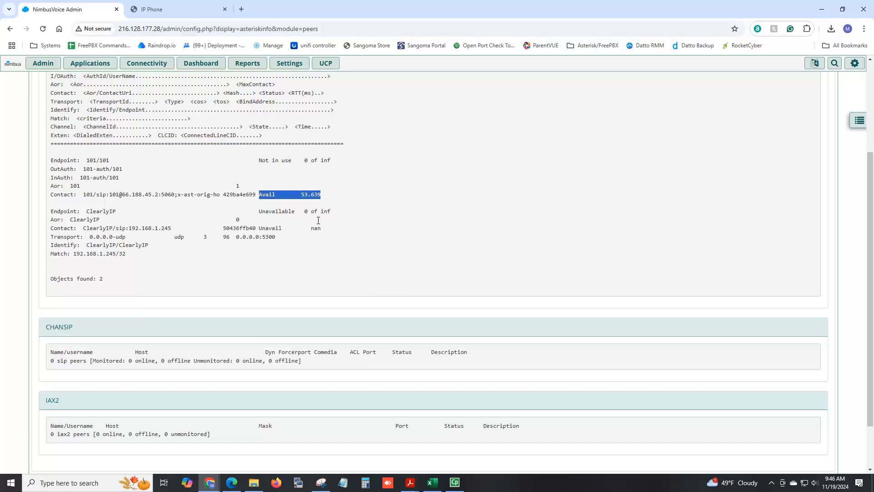
click(189, 8)
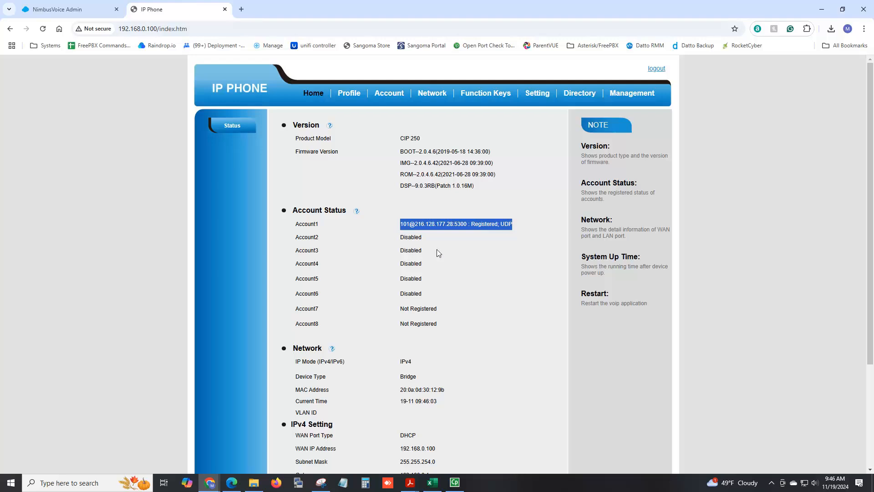
click(473, 255)
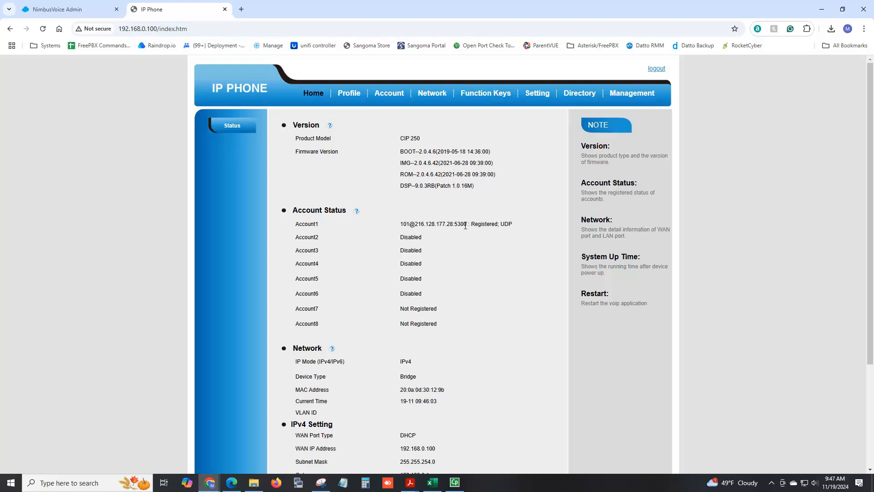
drag(467, 226, 455, 225)
Step: Clear the Peers highlight and return to the phone's status page showing Account1 registered on 5300
click(89, 10)
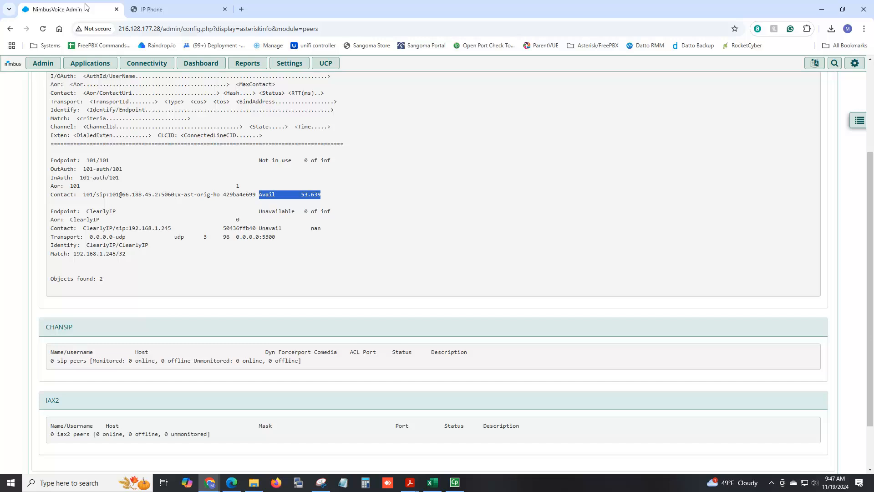
click(399, 235)
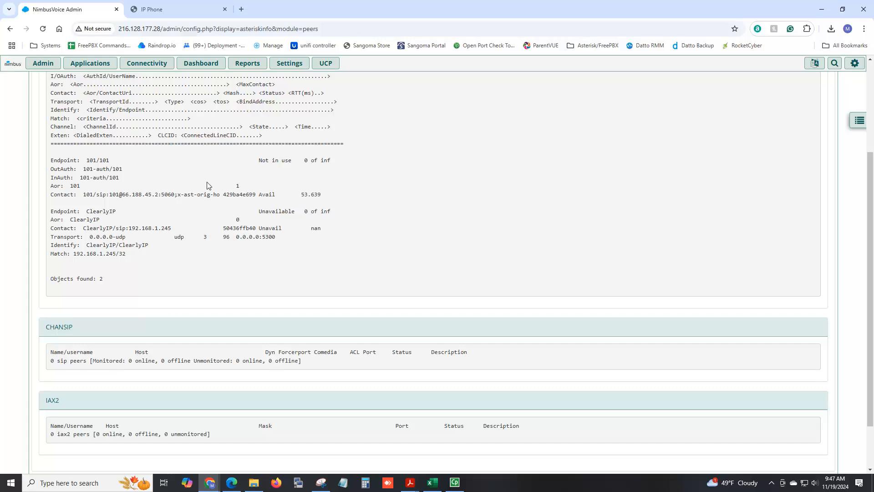
scroll(334, 255, up, 1)
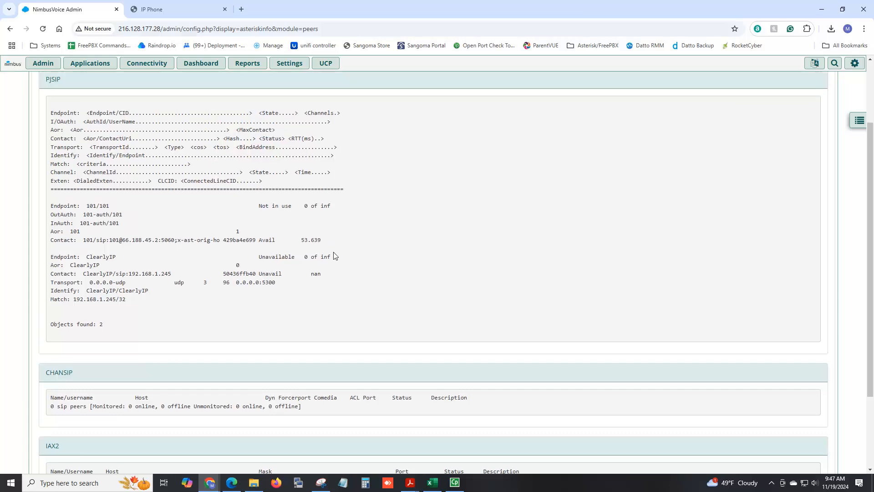
click(189, 9)
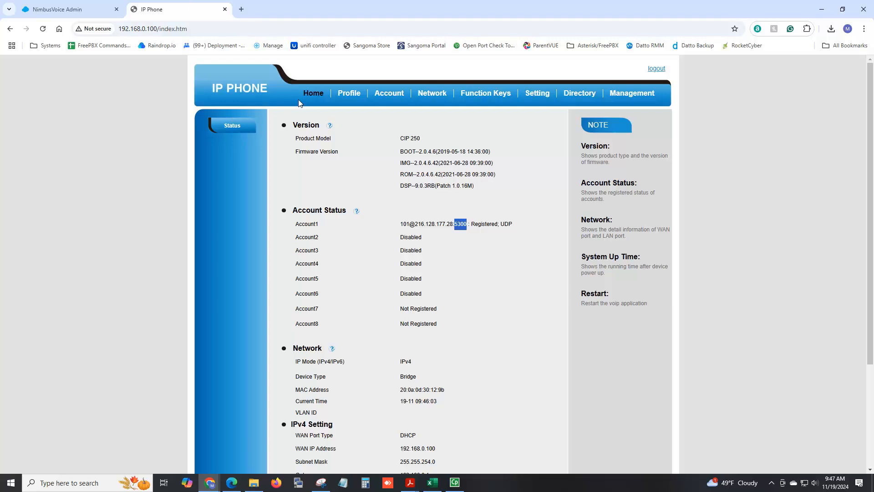
Step: Check that Profile 1's primary SIP server is 216.128.177.28 on port 5300
click(349, 95)
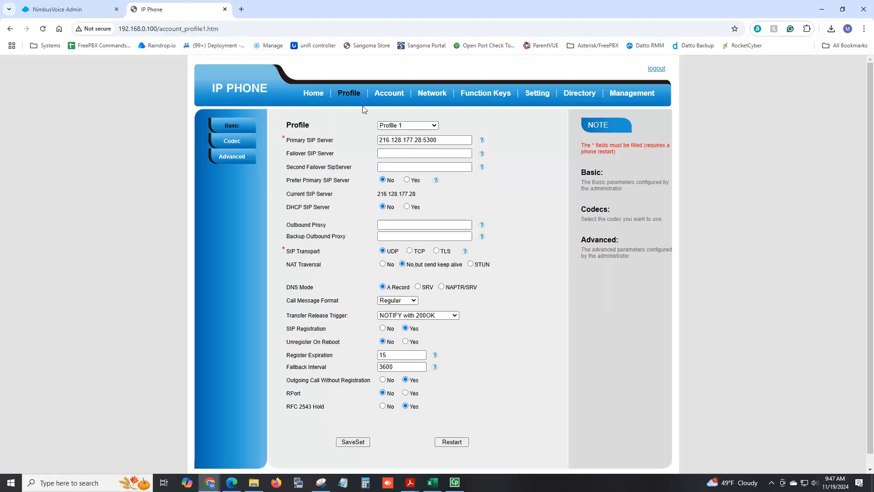
click(377, 94)
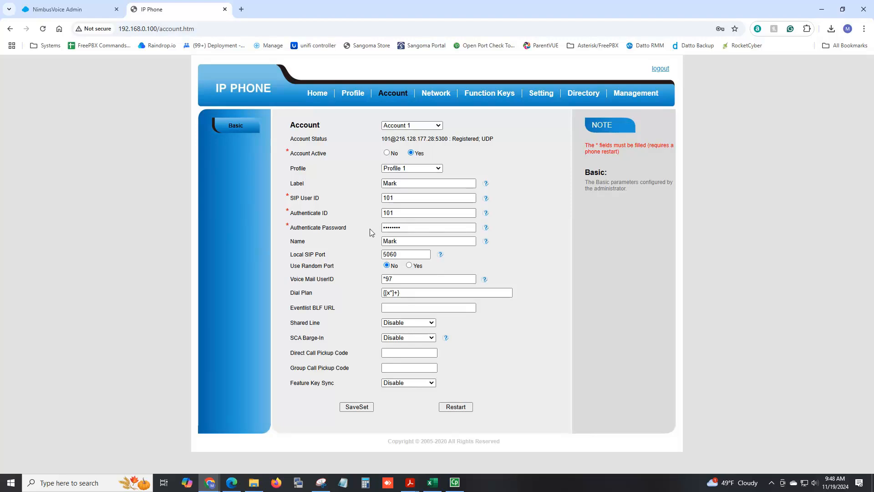
click(351, 93)
drag(307, 141, 333, 144)
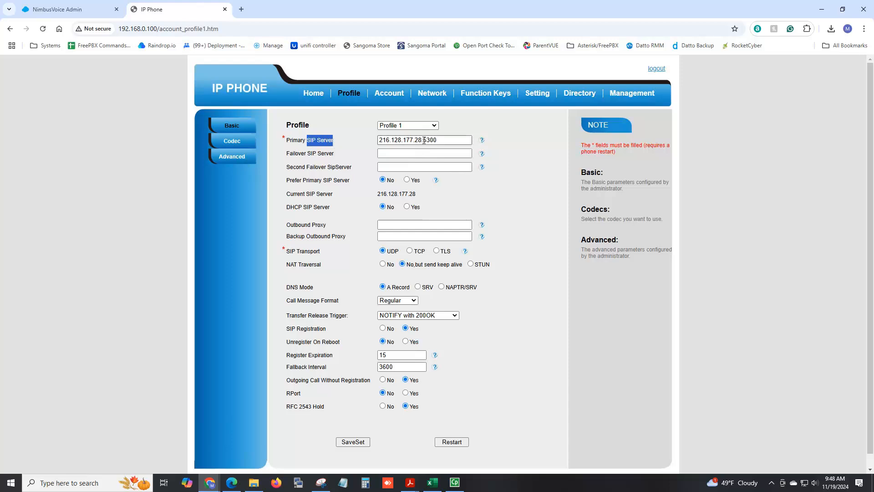
drag(421, 140, 441, 140)
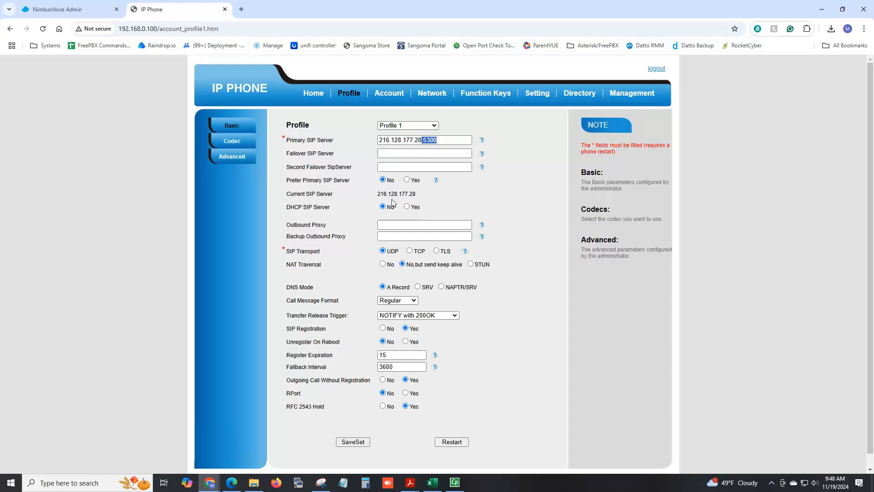
Step: Open extension 101's settings in NimbusVoice Admin and check its PJSIP port 5300
click(92, 9)
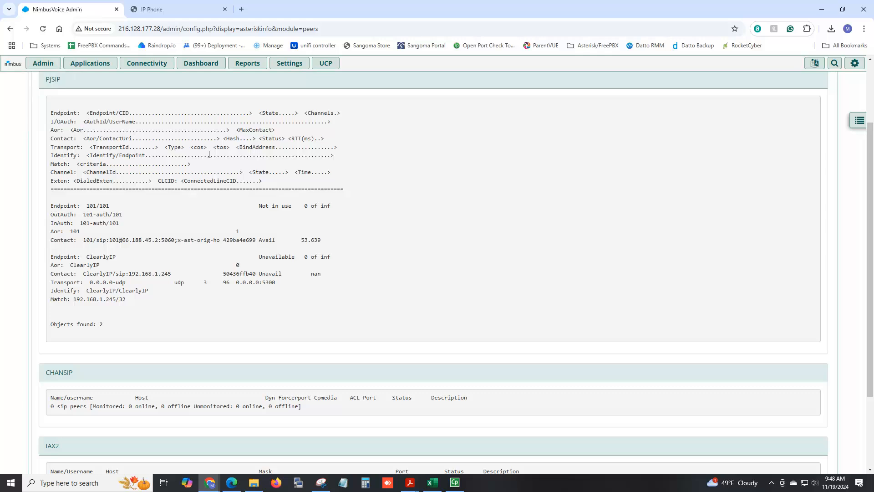
mouse_move(93, 64)
click(101, 130)
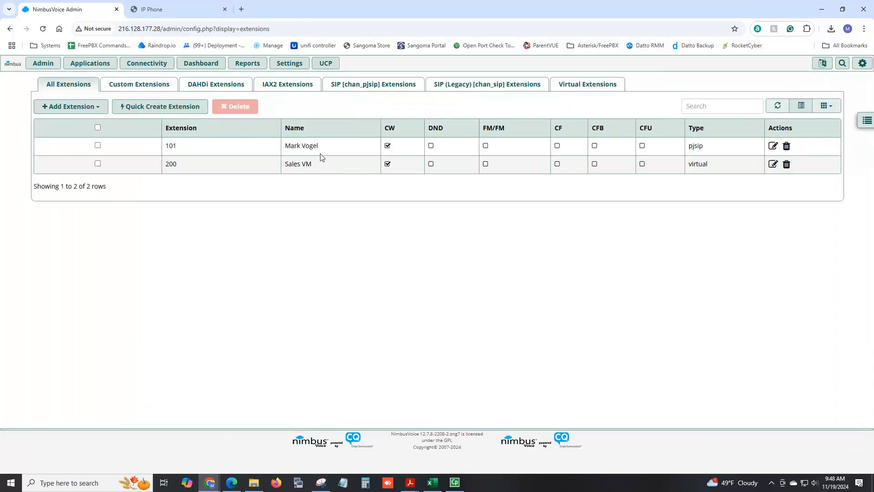
click(773, 147)
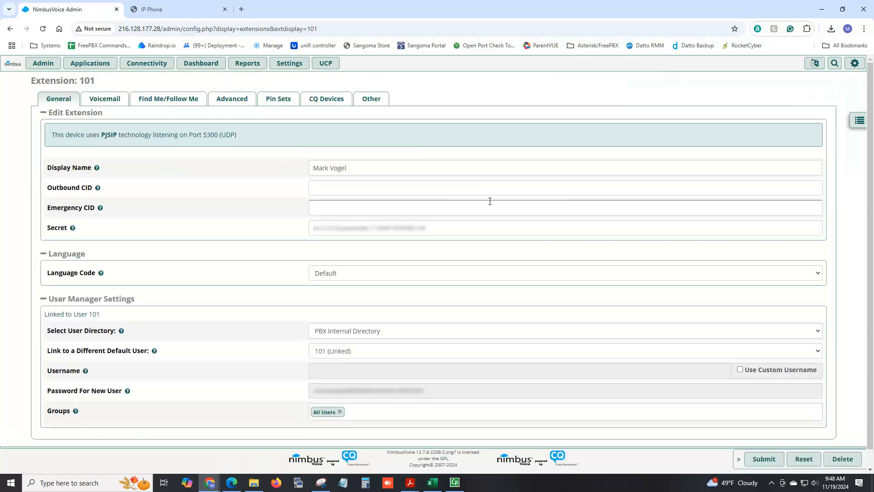
drag(217, 137, 203, 137)
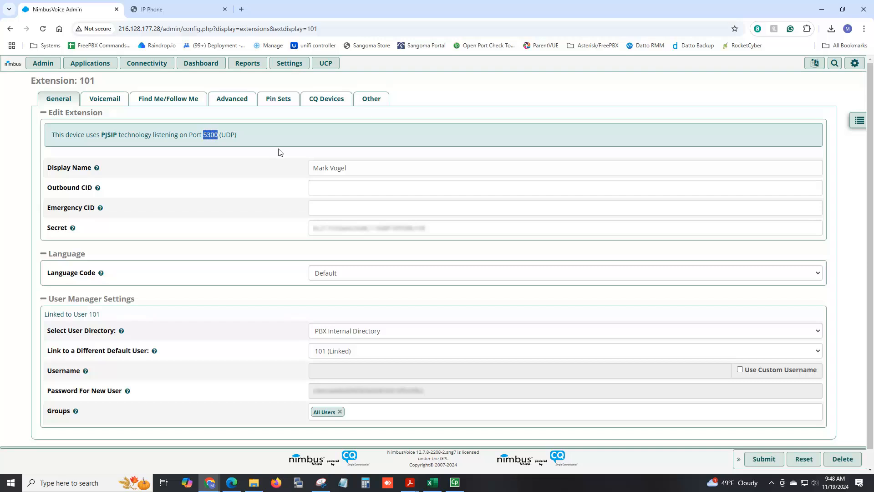
Step: Compare extension 101's port 5300 with the phone's SIP server setting
click(198, 13)
click(83, 11)
click(44, 64)
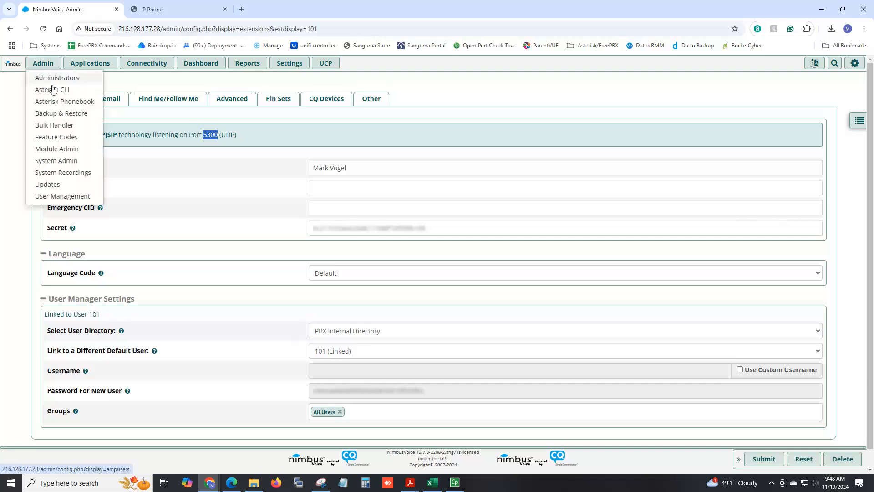
Step: Start a new entry from the empty System Recordings list
click(57, 176)
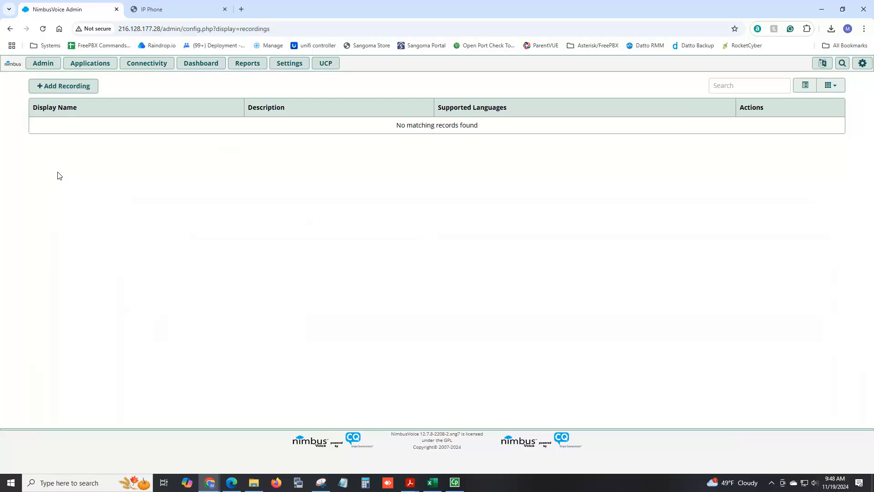
click(79, 87)
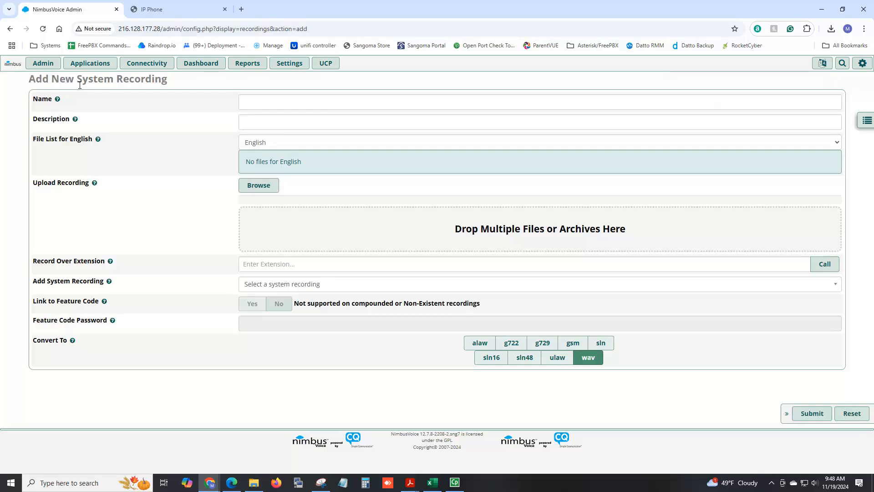
Step: Name the new system recording ClosedMessage and go to the Record Over Extension field
click(267, 105)
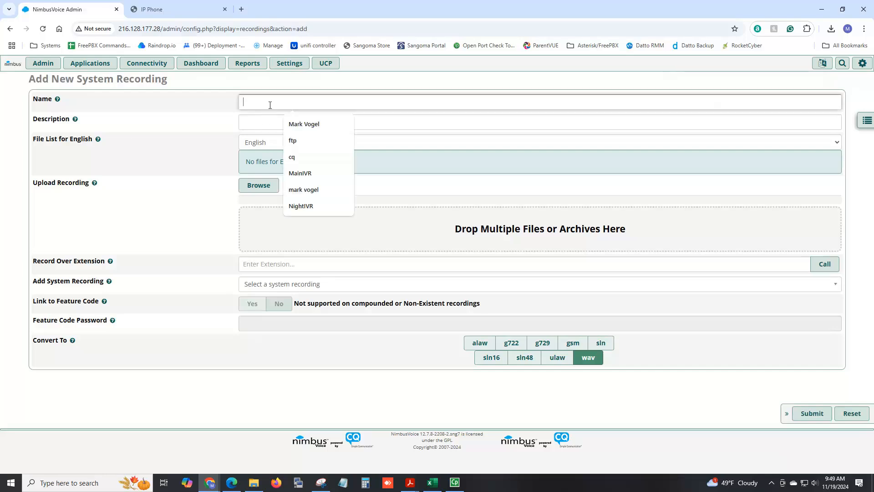
text(Closed)
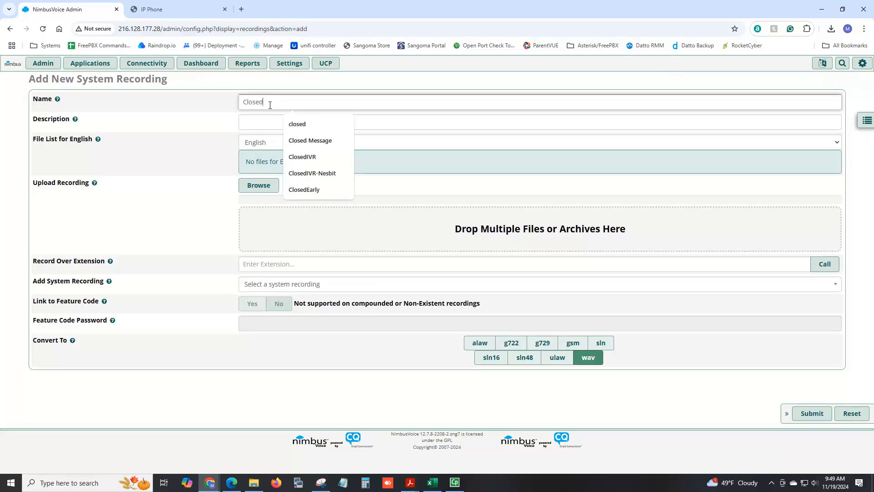
text(Message)
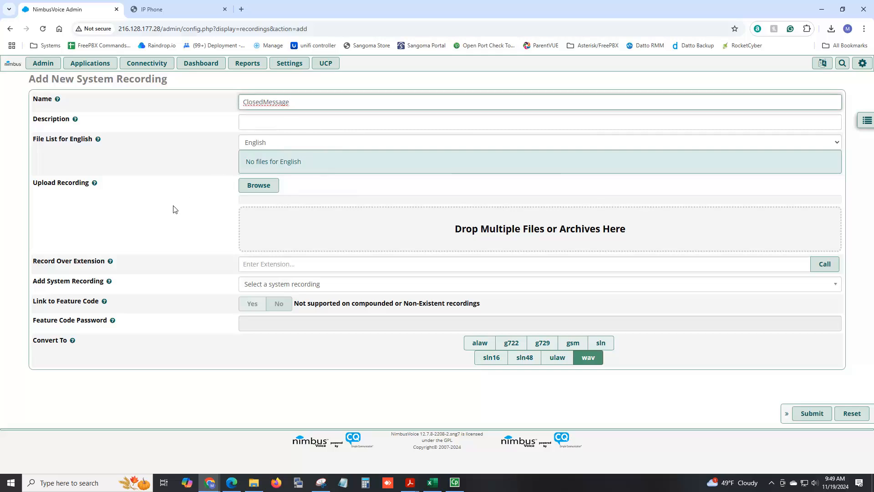
click(266, 192)
mouse_move(143, 261)
drag(104, 263, 33, 263)
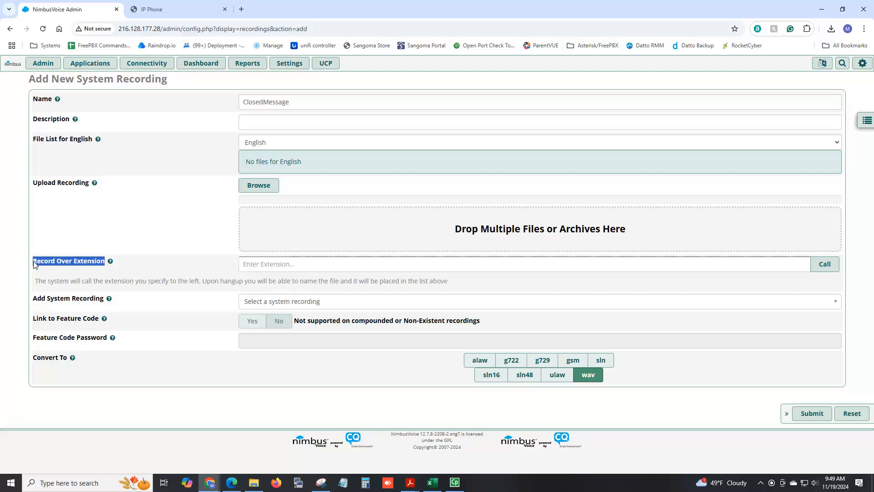
click(267, 265)
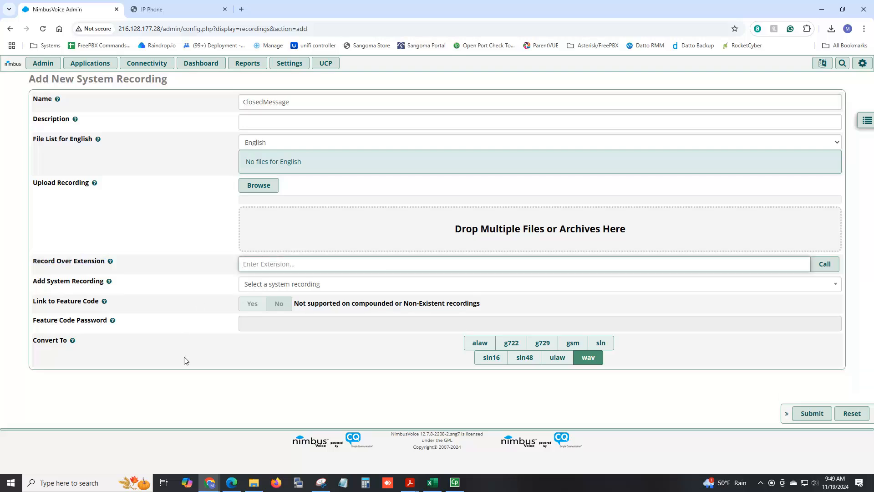
Step: Record the message by having the system call extension 101
text(101)
click(251, 264)
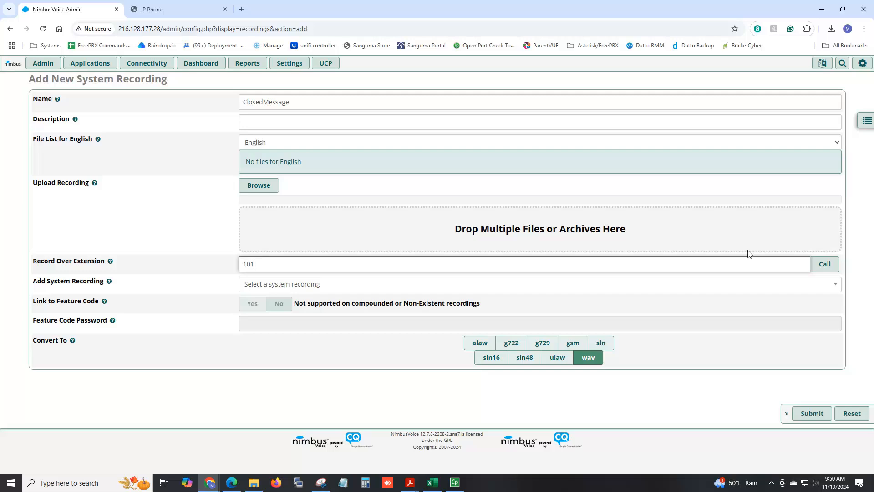
click(822, 268)
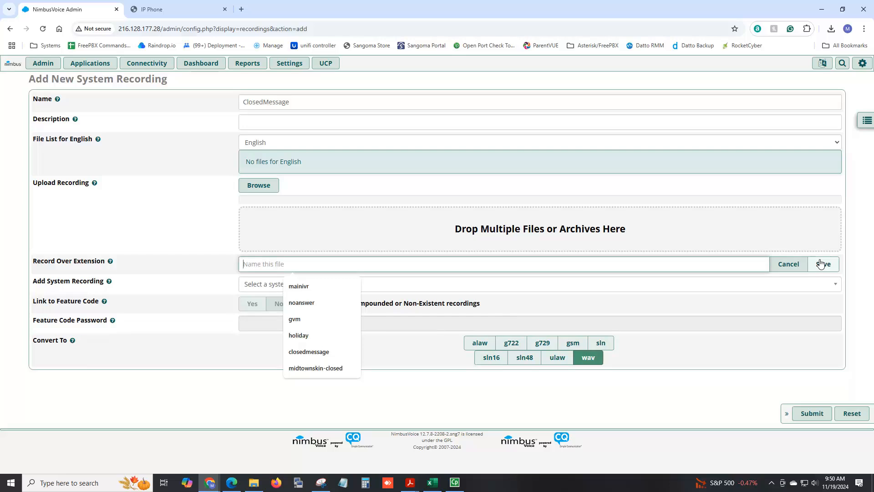
Step: Save the phone recording under the file name closedivr
text(closedme)
key(BackSpace)
key(BackSpace)
text(ivr)
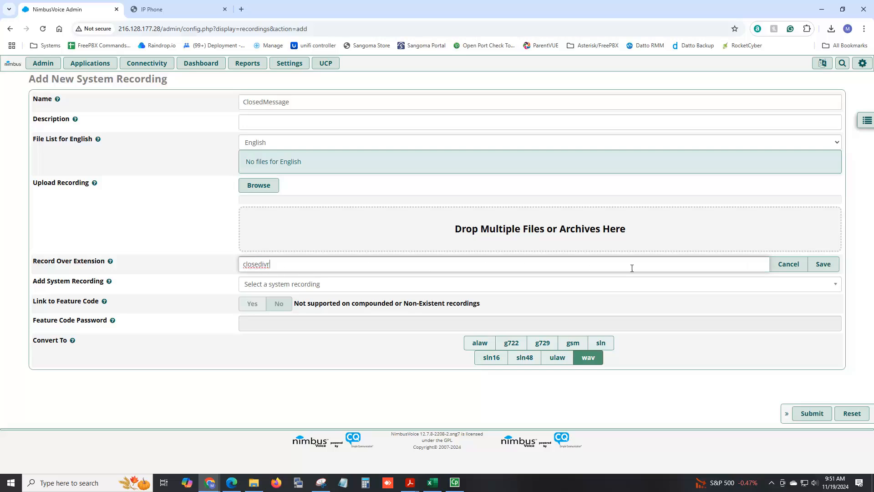
click(823, 264)
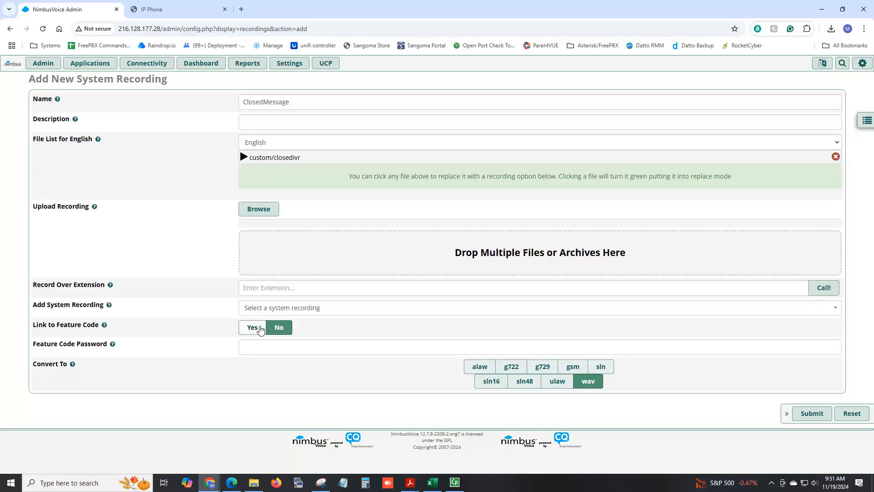
Step: Link ClosedMessage to feature code *291, submit it, apply the config, and reopen it
click(258, 330)
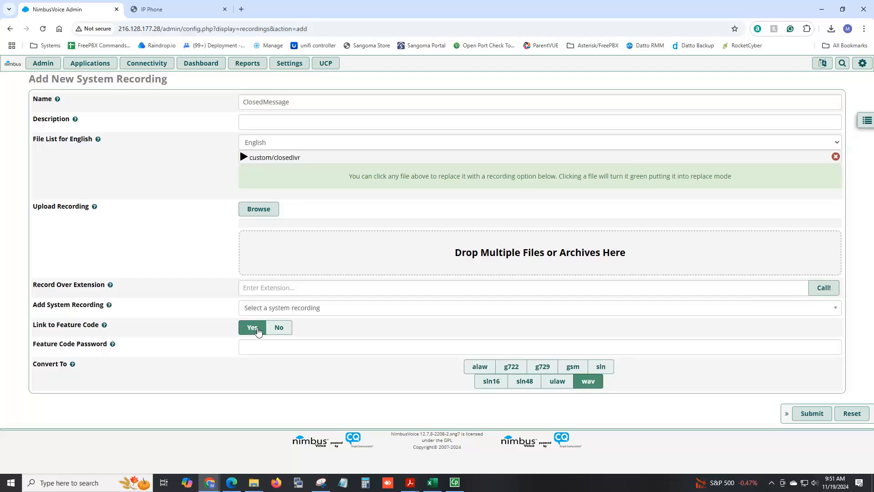
click(813, 415)
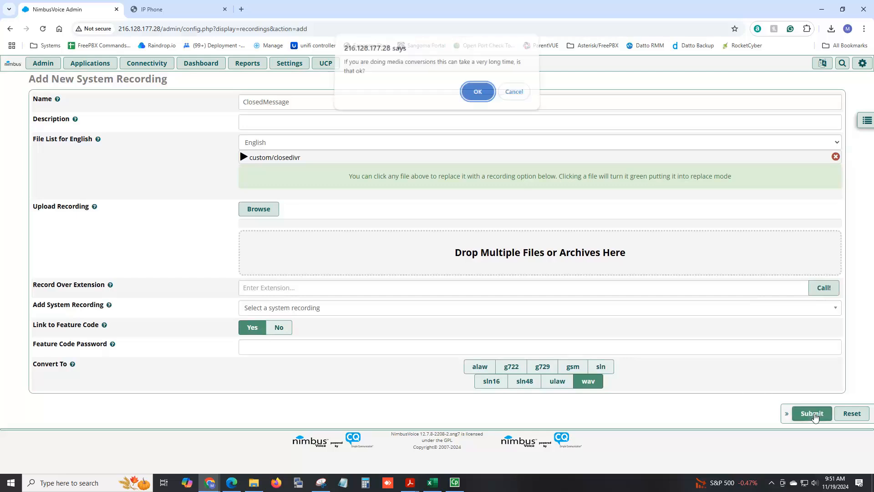
click(478, 96)
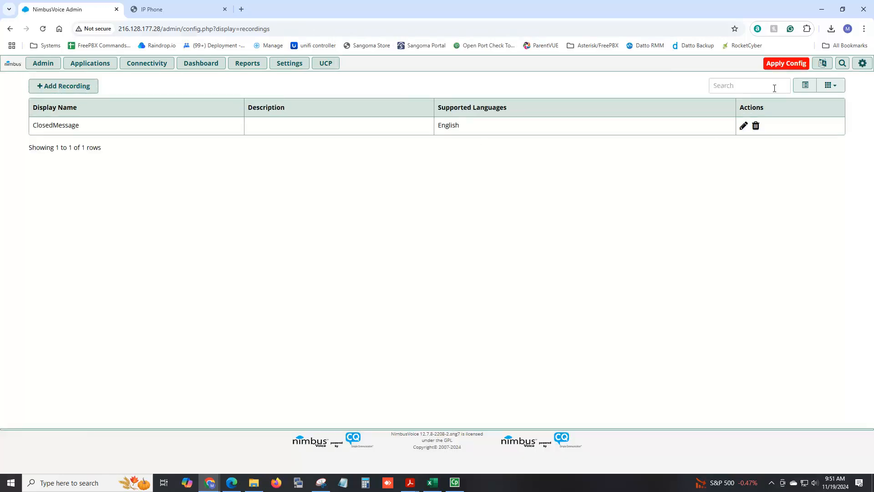
click(789, 66)
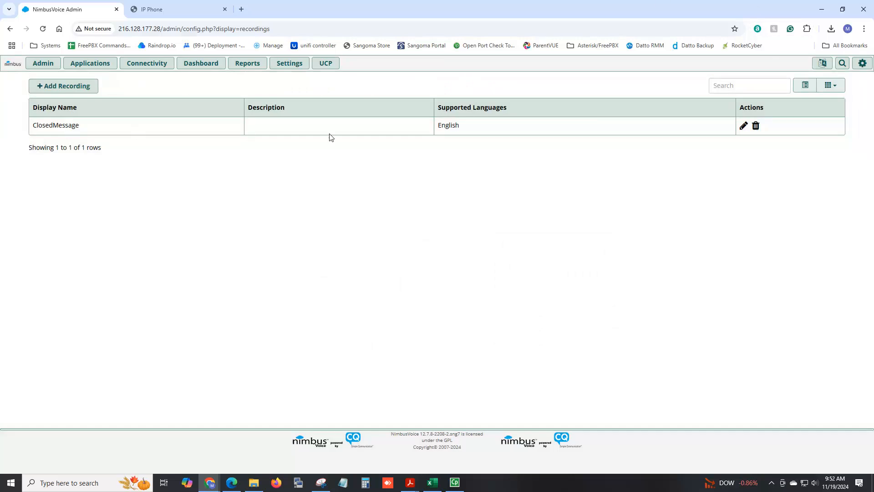
click(743, 127)
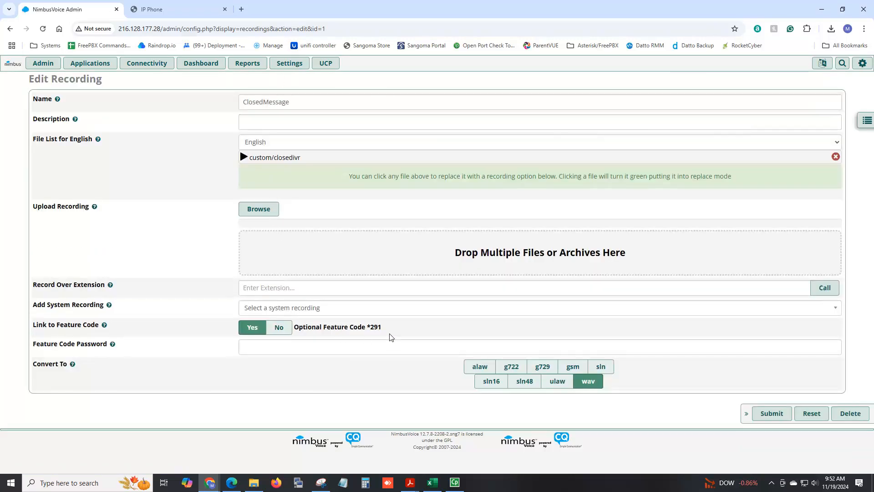
drag(387, 327, 366, 327)
click(298, 346)
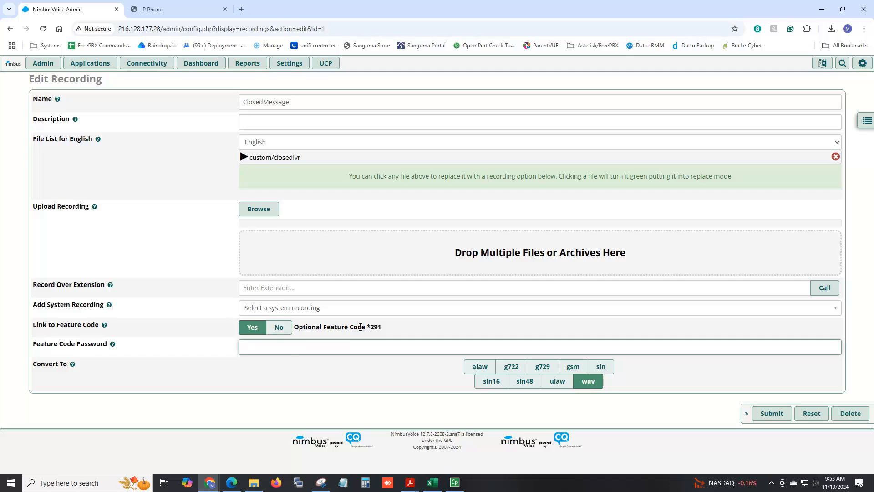
drag(382, 326, 369, 327)
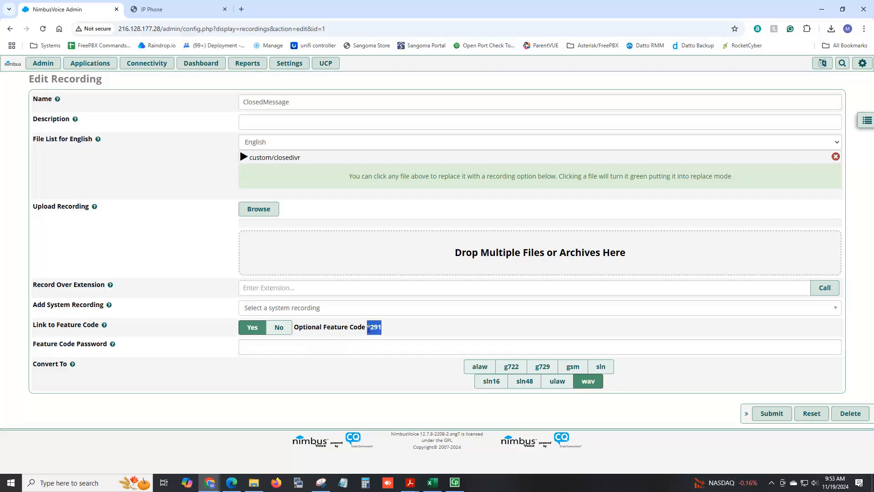